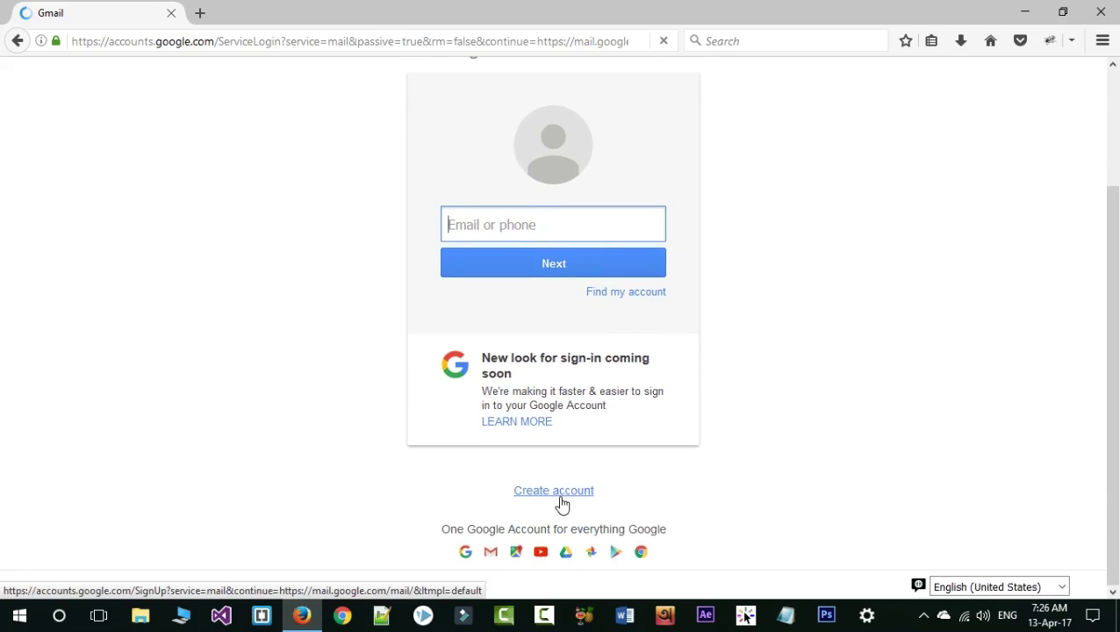
# Step: Choose 'Create account' on the Gmail sign-in page to start a new Google account
pyautogui.click(556, 494)
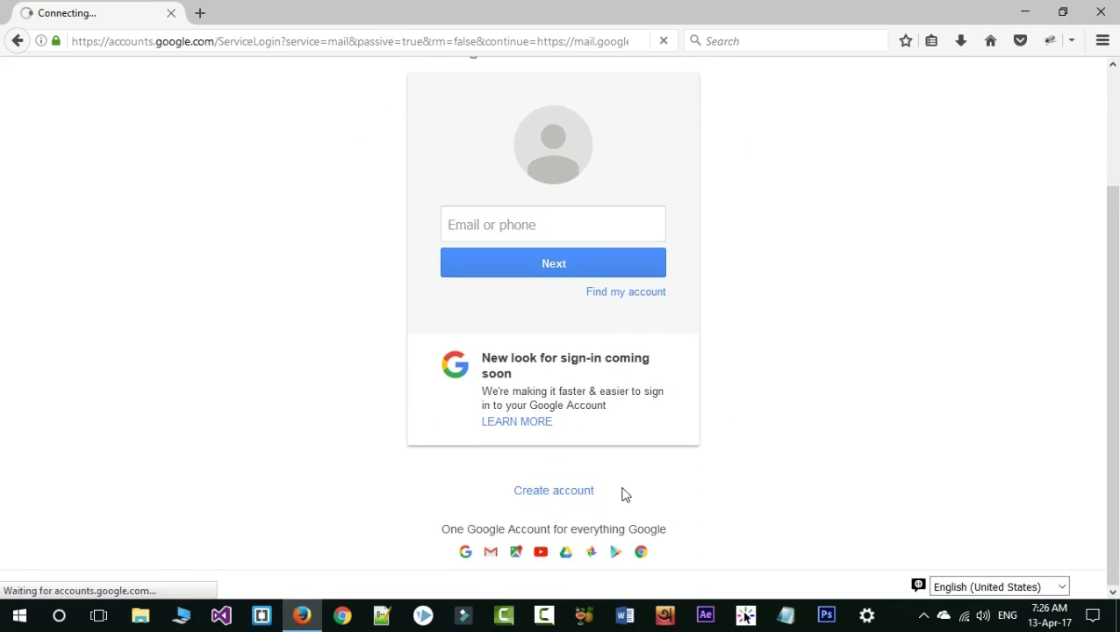
# Step: Enter the account holder's first and last name in the sign-up form
pyautogui.scroll(-5, 980, 351)
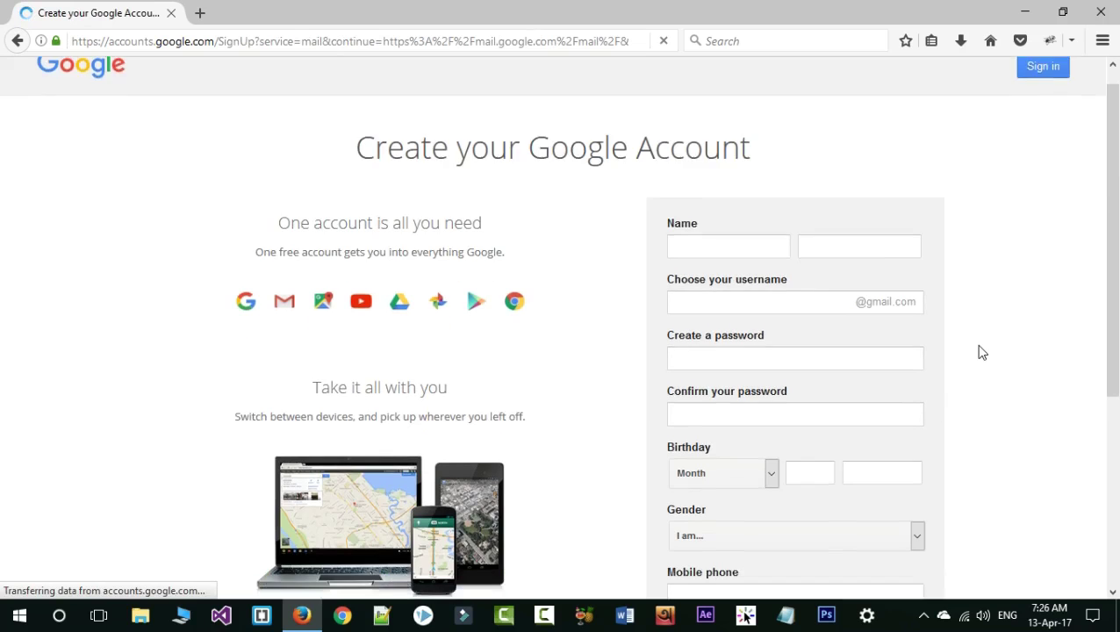
pyautogui.scroll(3, 980, 342)
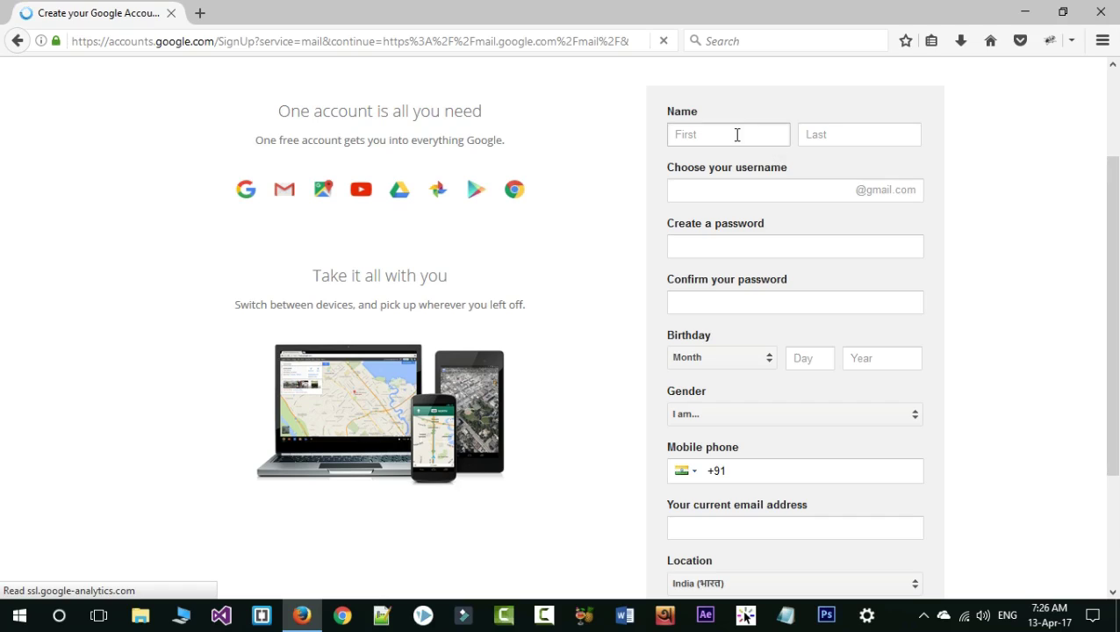
pyautogui.click(737, 134)
pyautogui.write('B')
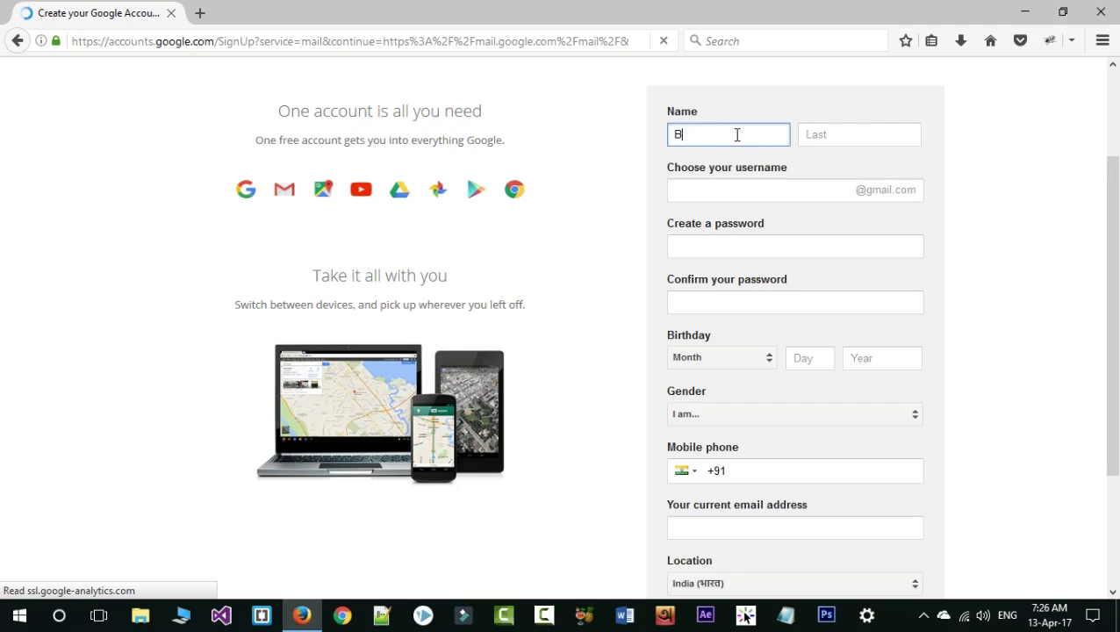
pyautogui.write('a')
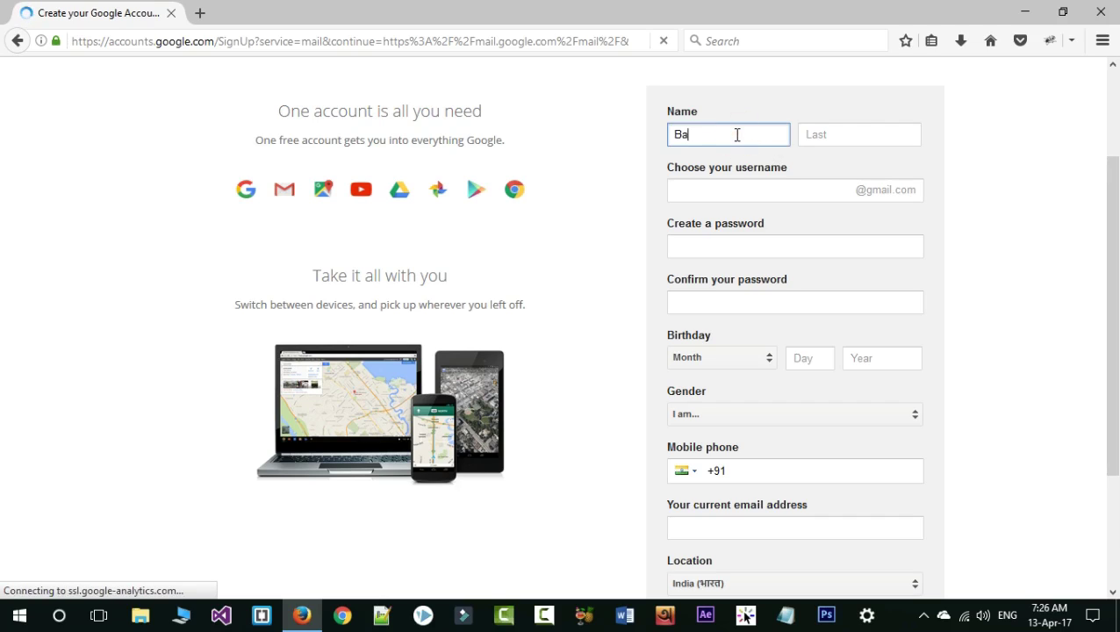
pyautogui.write('ngla')
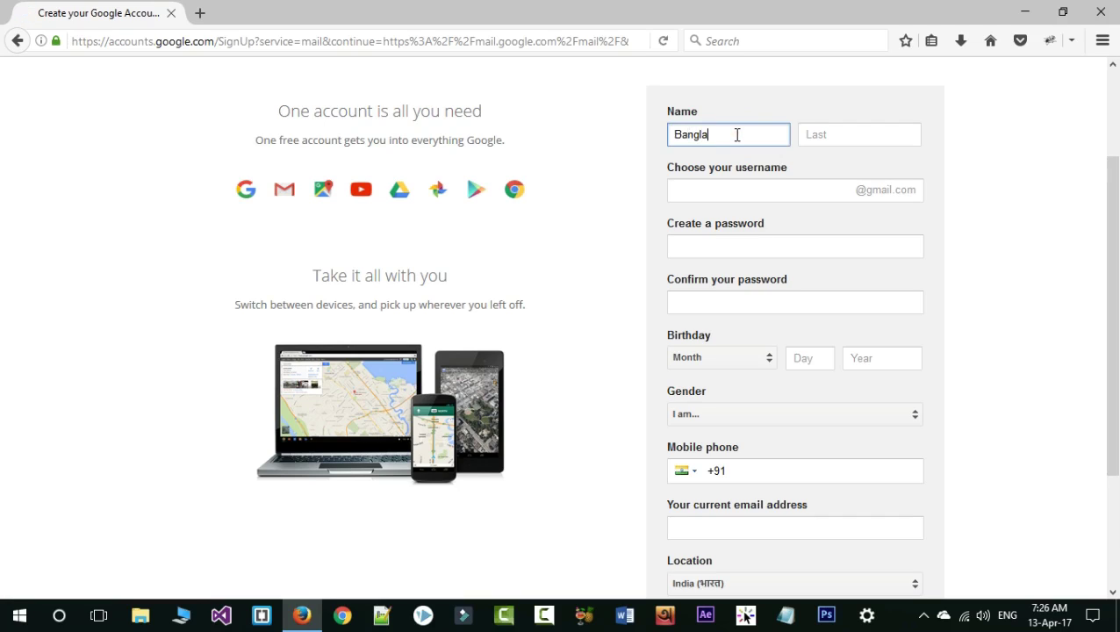
pyautogui.click(833, 127)
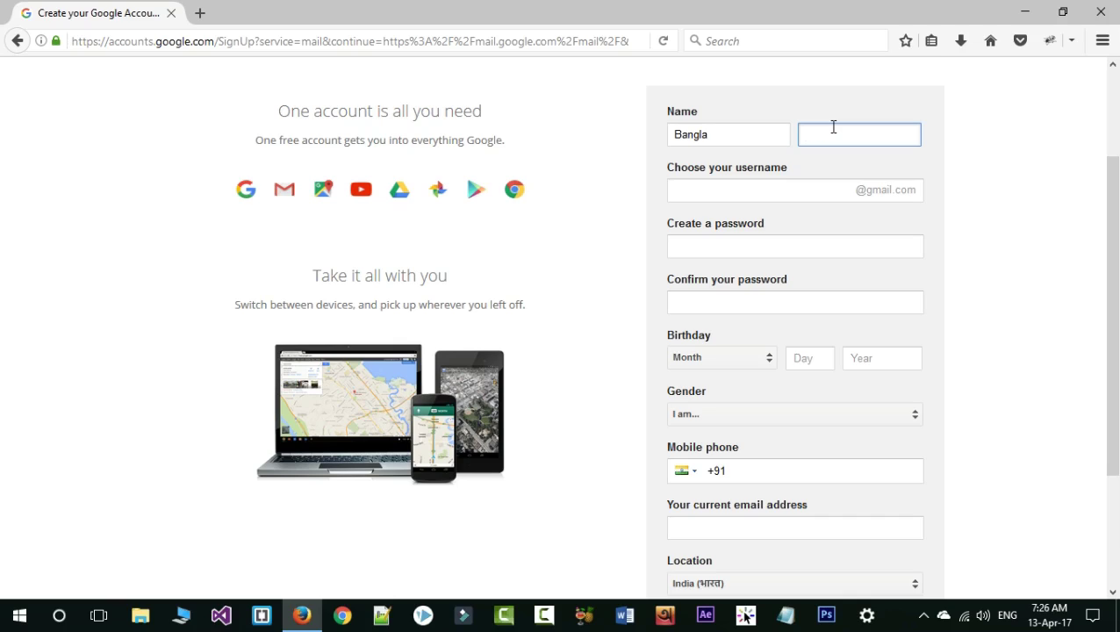
pyautogui.write('Tutorial')
# Step: Enter the chosen Gmail username, then type the password and its confirmation
pyautogui.click(796, 190)
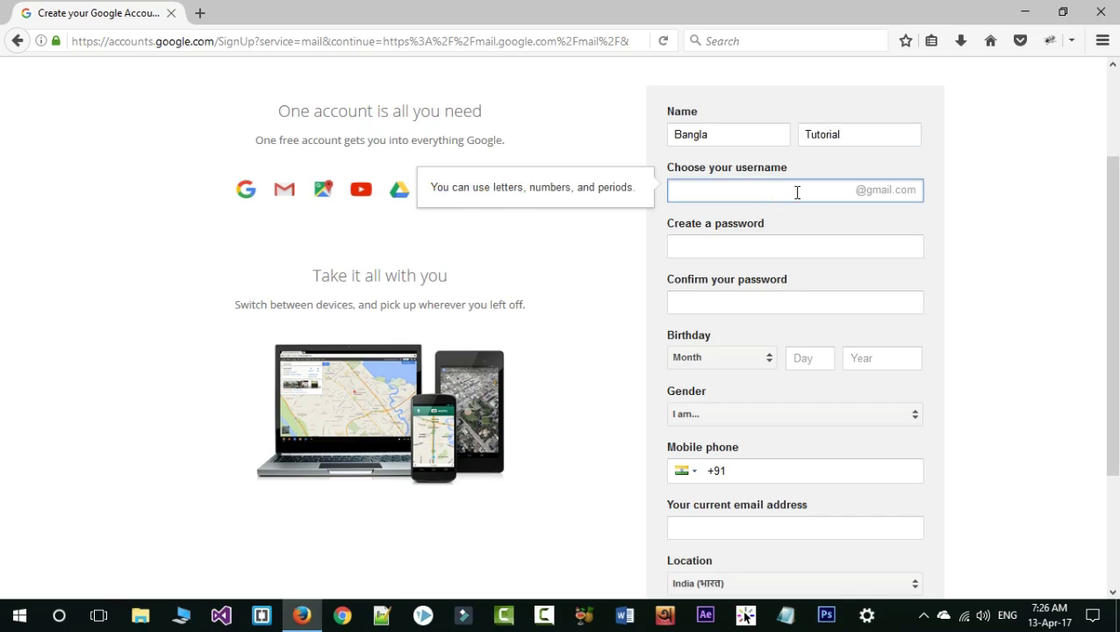
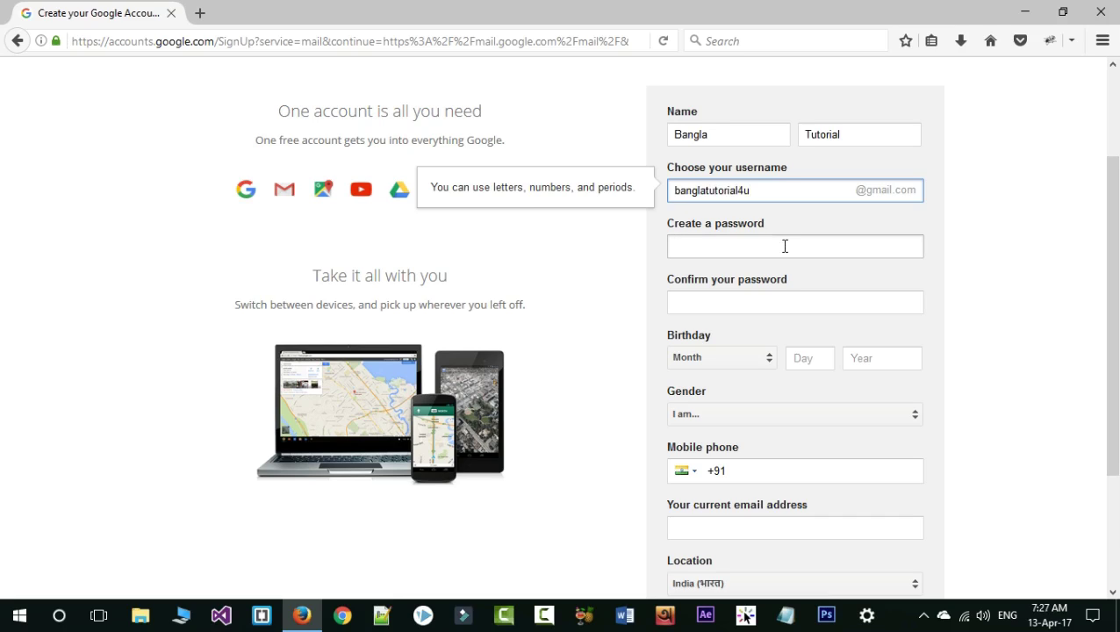
pyautogui.click(784, 245)
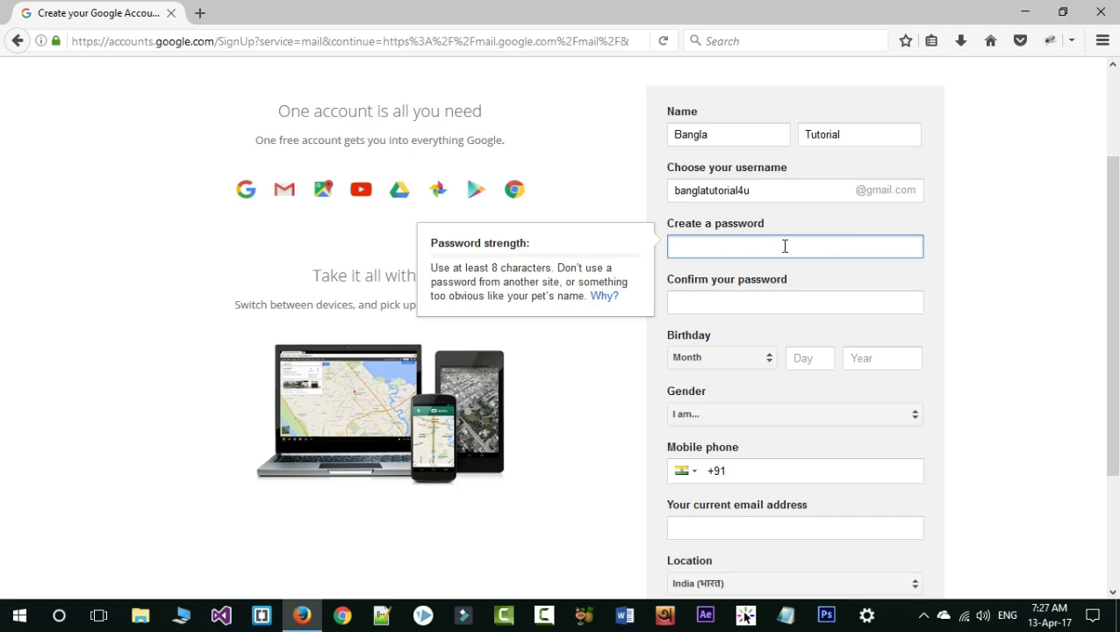
pyautogui.write('••••')
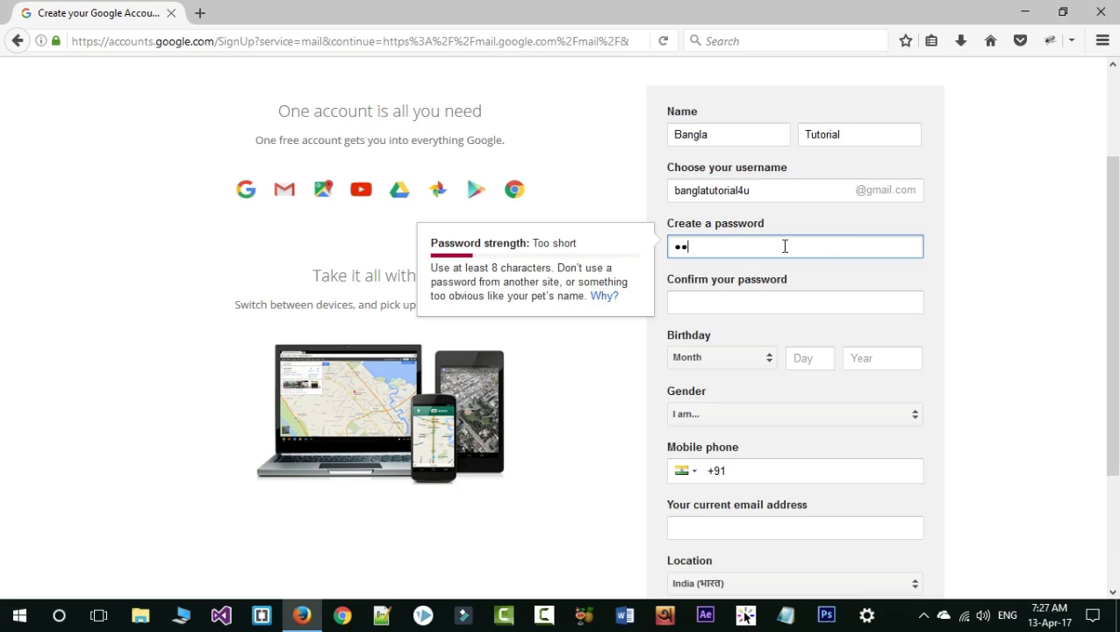
pyautogui.write('••••')
pyautogui.click(765, 302)
pyautogui.write('•••••')
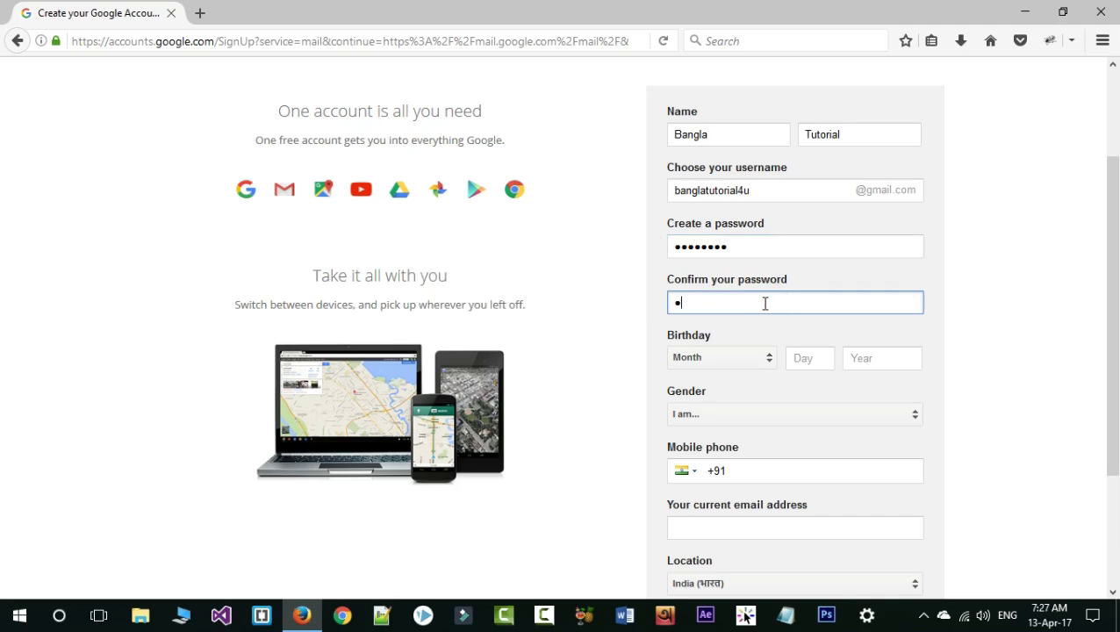
pyautogui.write('•••')
# Step: Fill in the birthday's month, day and year
pyautogui.click(766, 359)
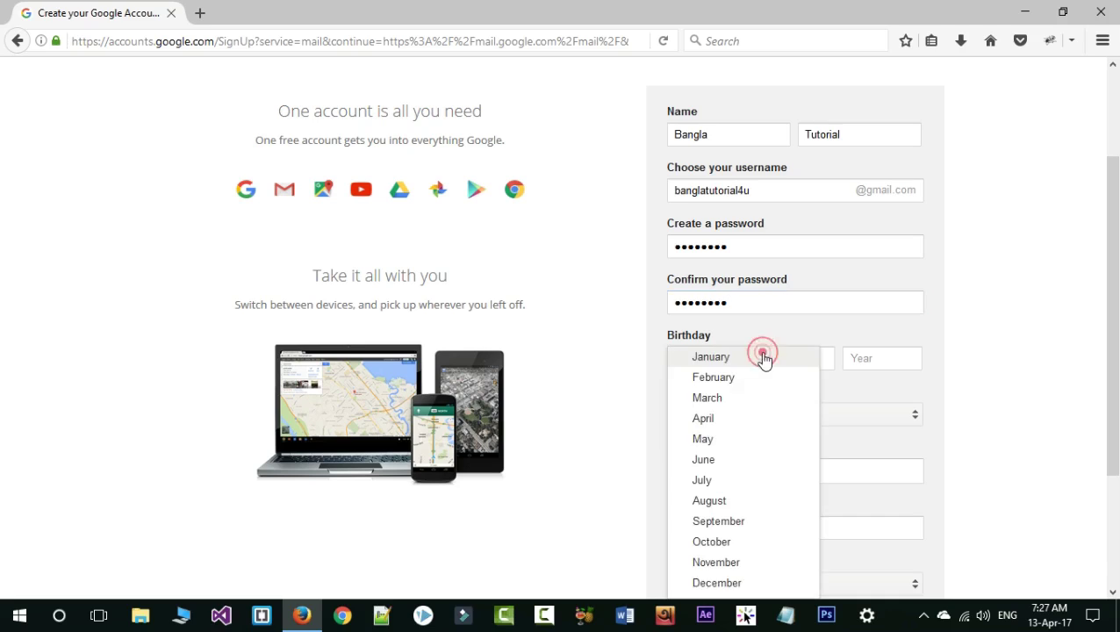
pyautogui.click(726, 523)
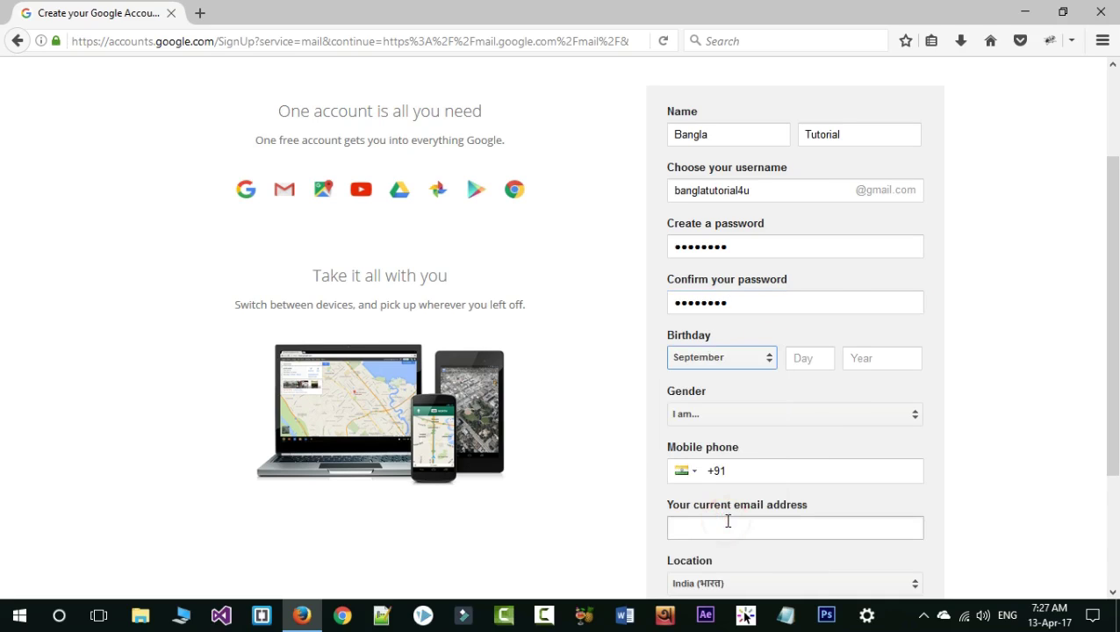
pyautogui.click(807, 363)
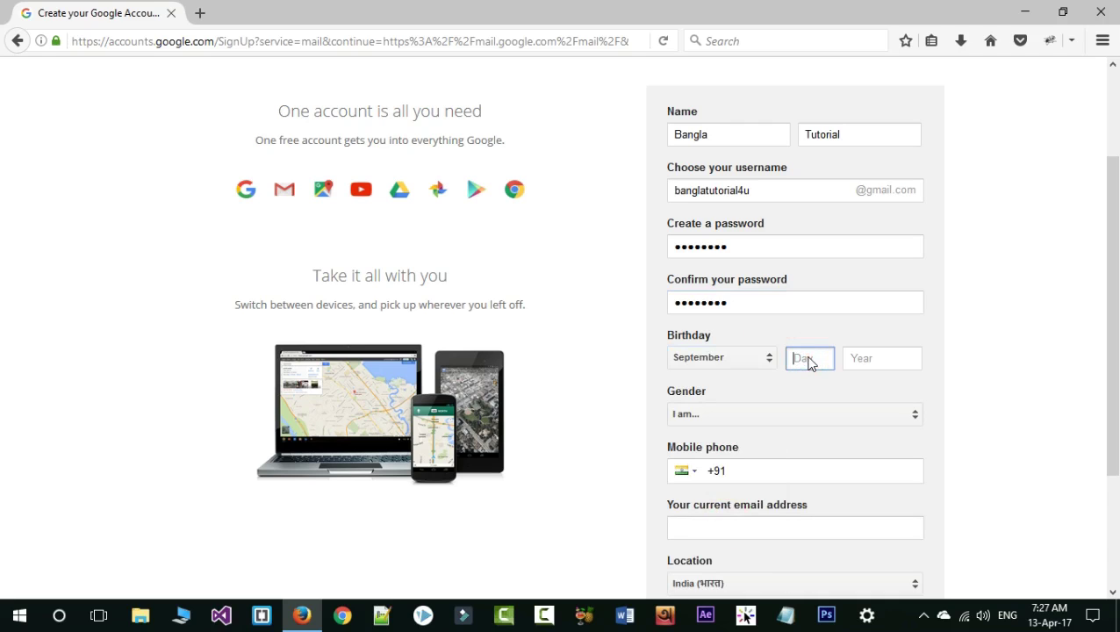
pyautogui.write('10')
pyautogui.scroll(2, 808, 359)
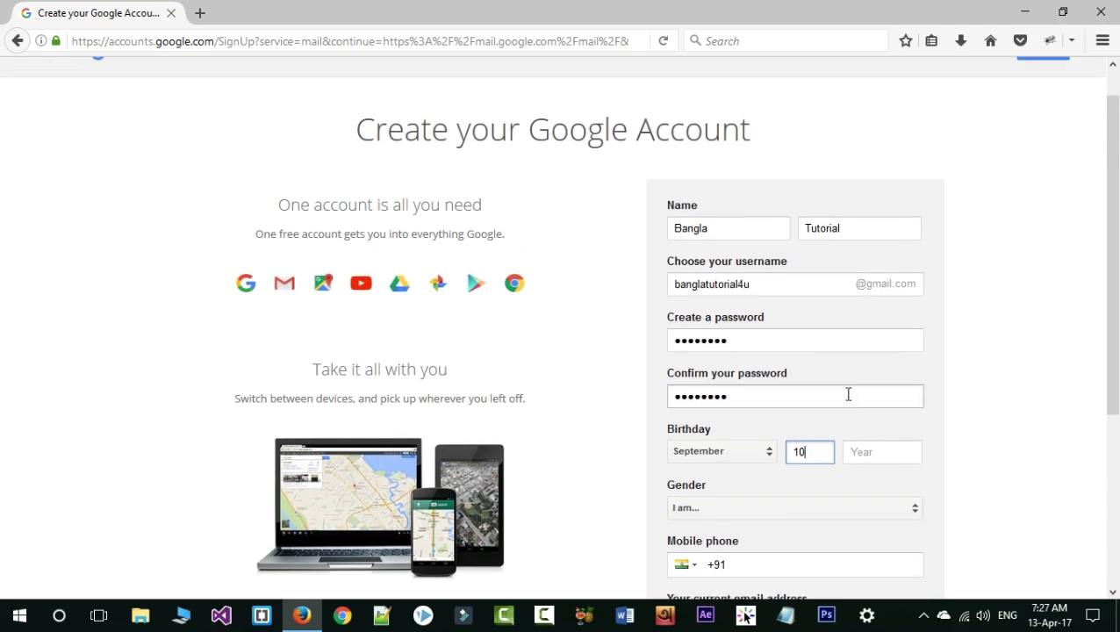
pyautogui.click(865, 455)
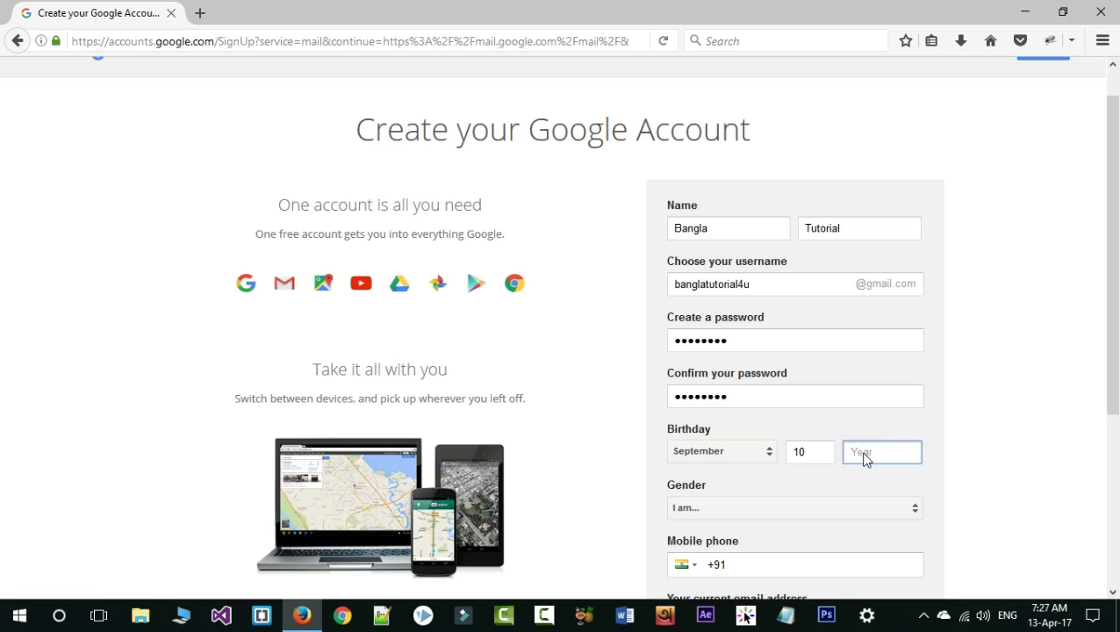
pyautogui.write('1989')
# Step: Set gender to Male and enter the mobile phone number
pyautogui.scroll(1, 864, 452)
pyautogui.scroll(-4, 864, 456)
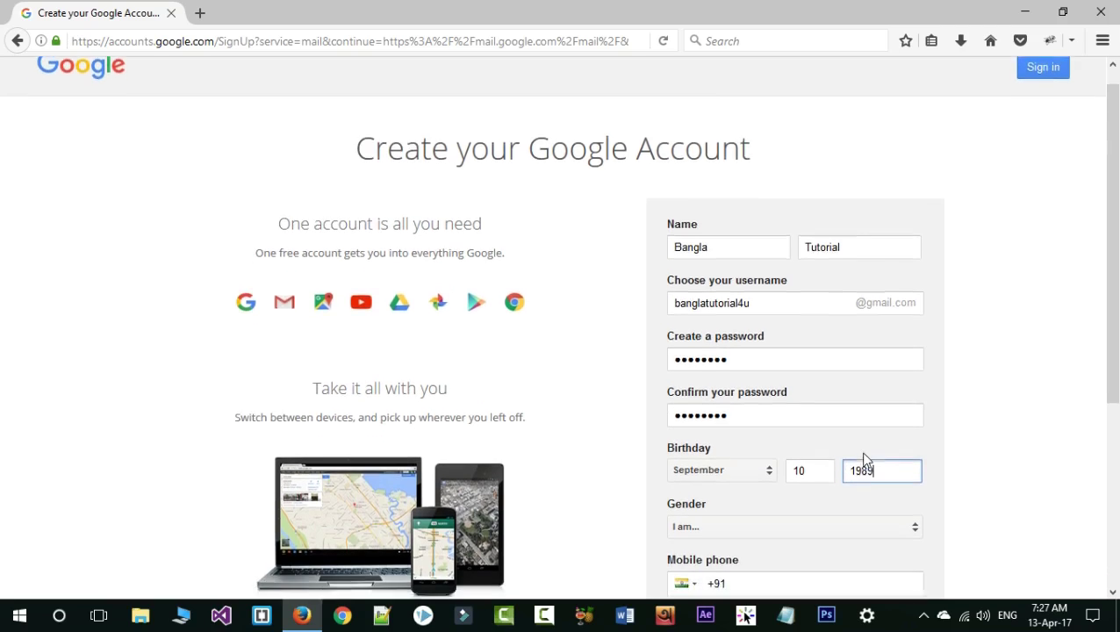
pyautogui.scroll(-2, 865, 456)
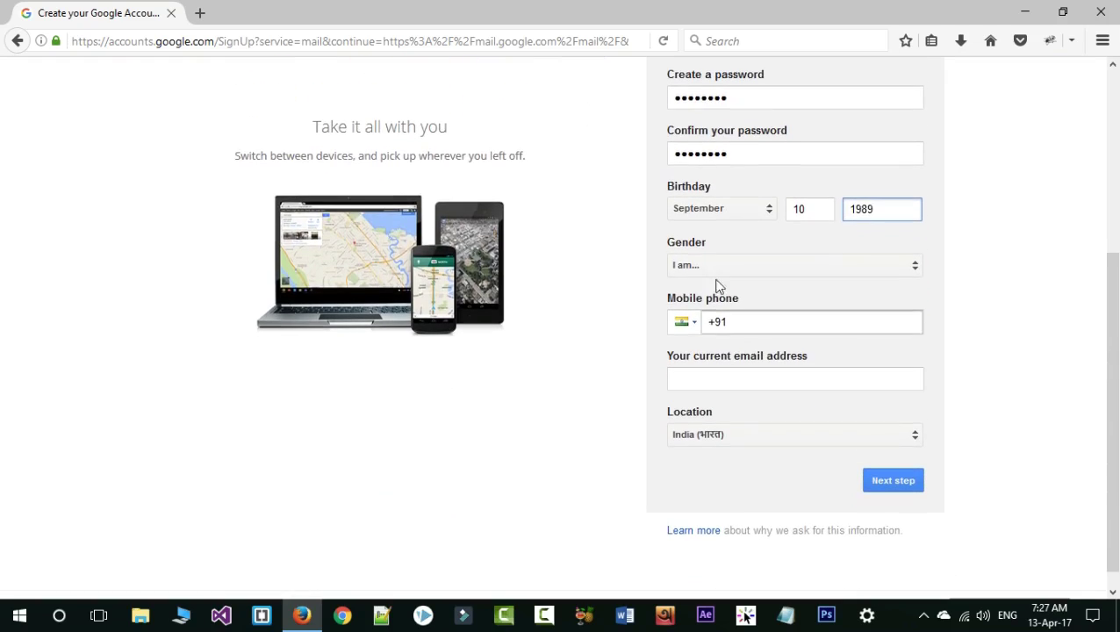
pyautogui.click(792, 266)
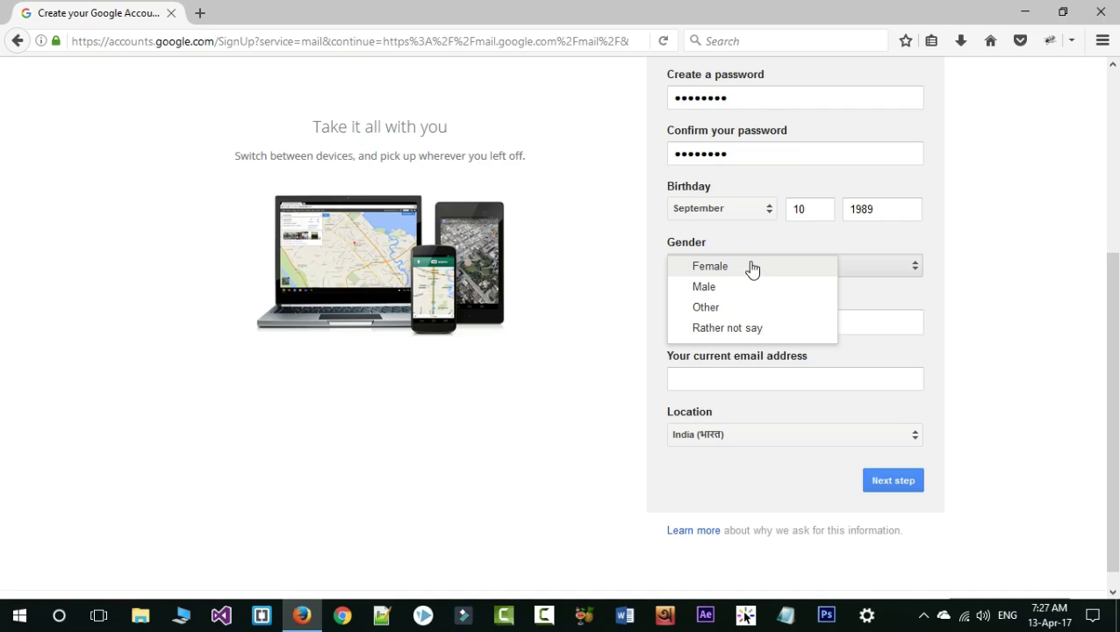
pyautogui.click(733, 289)
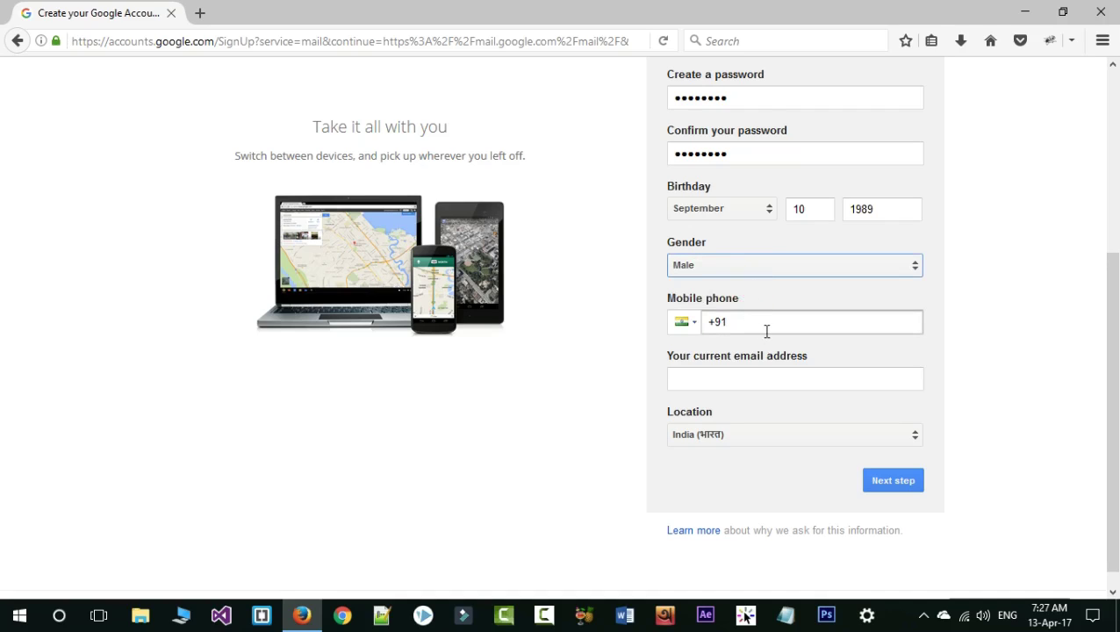
pyautogui.click(774, 321)
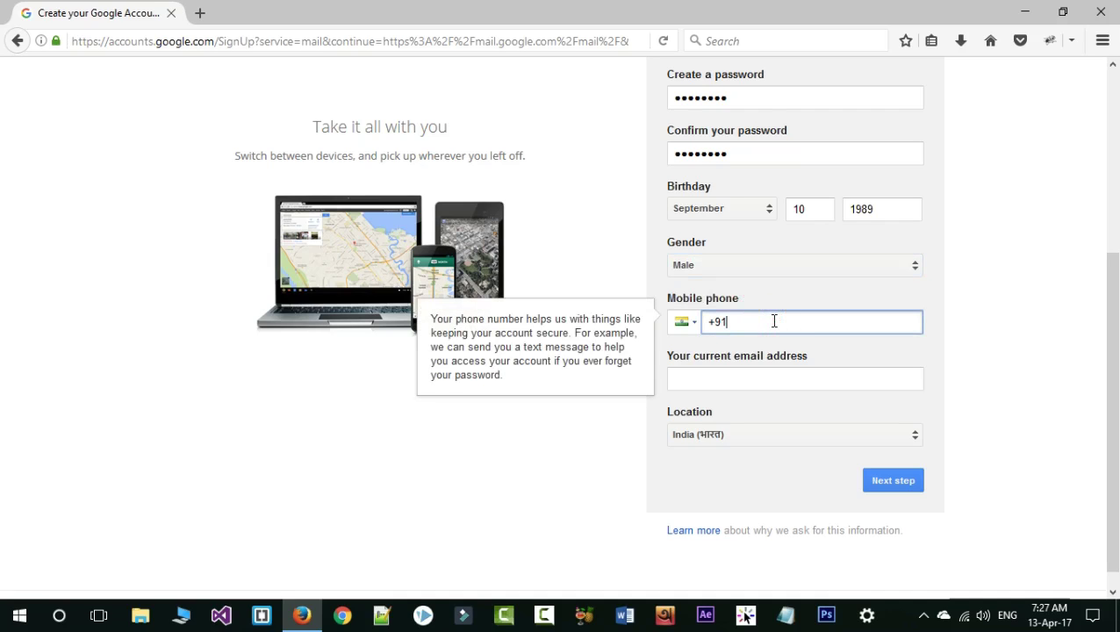
pyautogui.write('95')
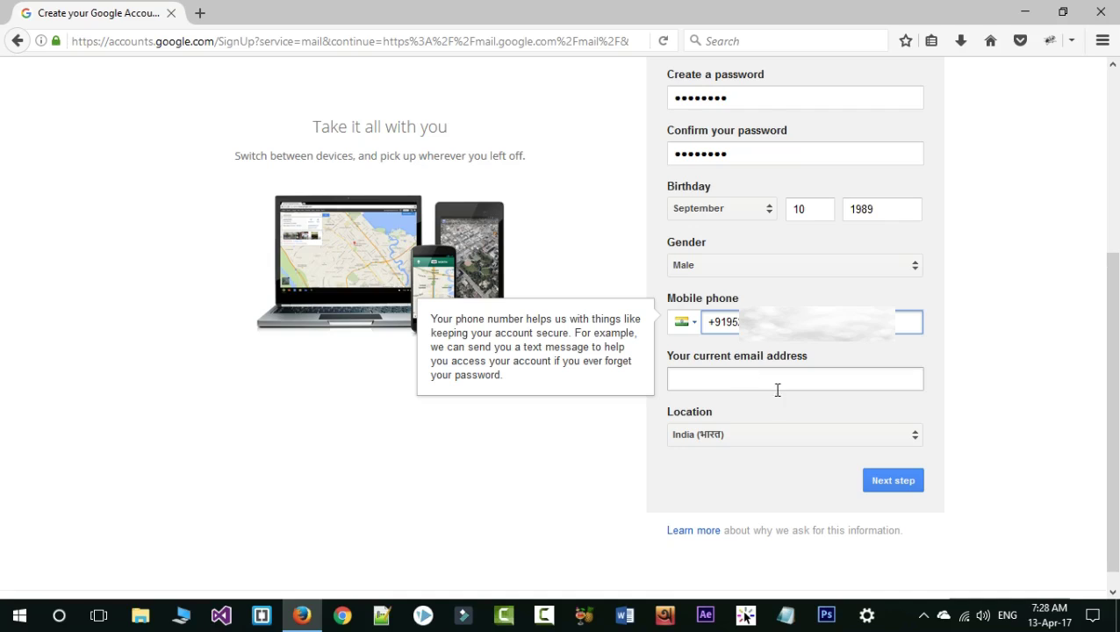
# Step: Leave the location as India and submit the sign-up form
pyautogui.click(805, 438)
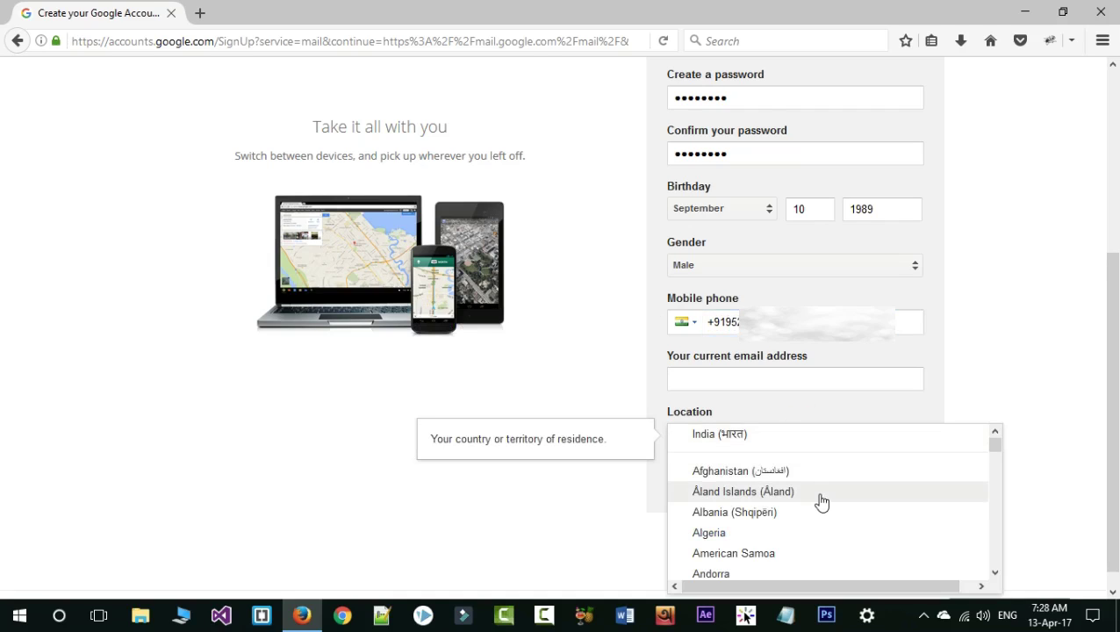
pyautogui.scroll(-3, 820, 502)
pyautogui.scroll(-3, 820, 502)
pyautogui.scroll(3, 820, 502)
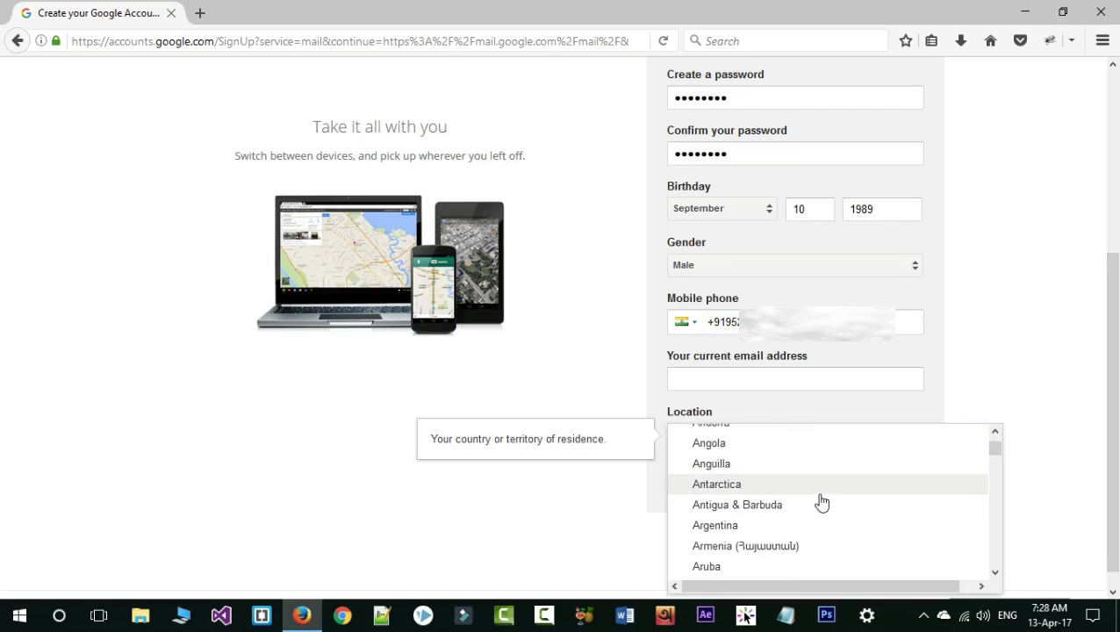
pyautogui.scroll(-4, 820, 502)
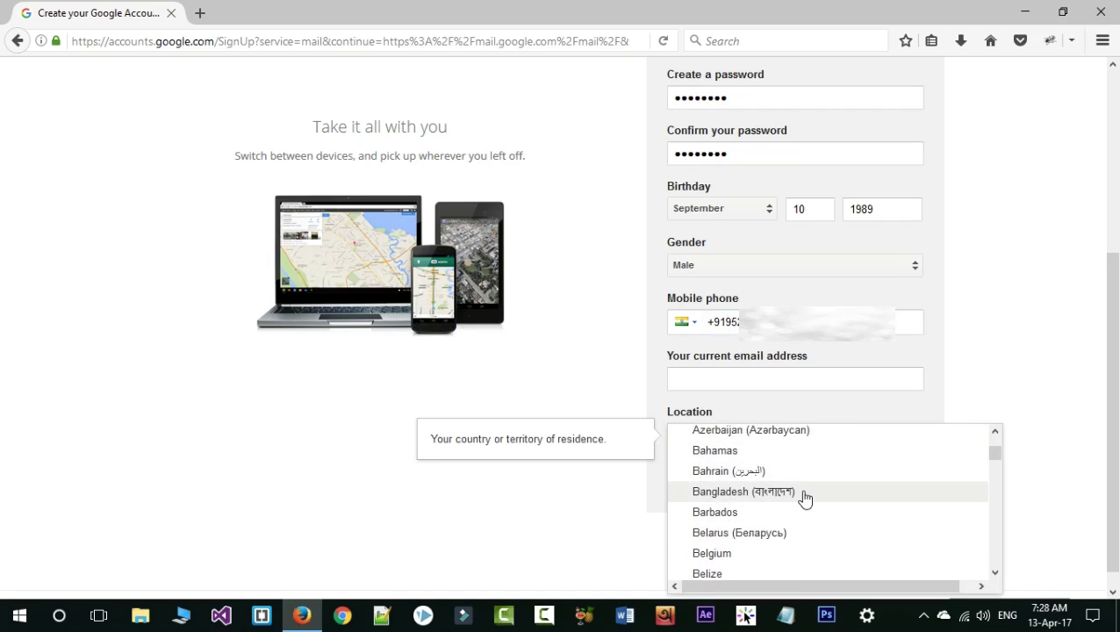
pyautogui.click(984, 383)
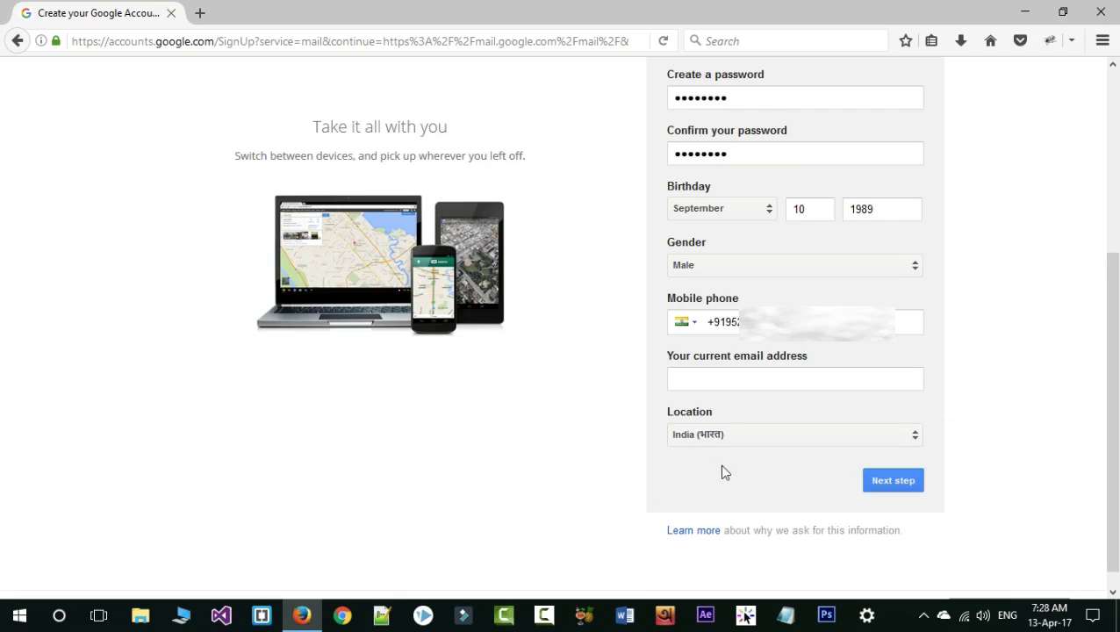
pyautogui.click(877, 480)
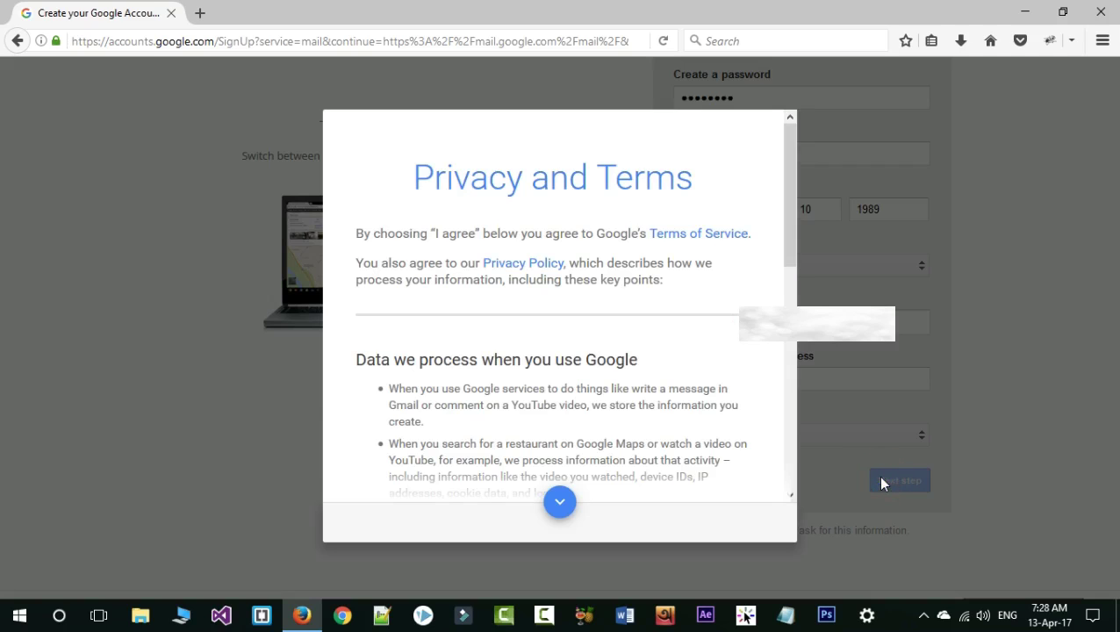
# Step: Scroll to the end of the Privacy and Terms and agree to them
pyautogui.click(560, 502)
pyautogui.click(561, 504)
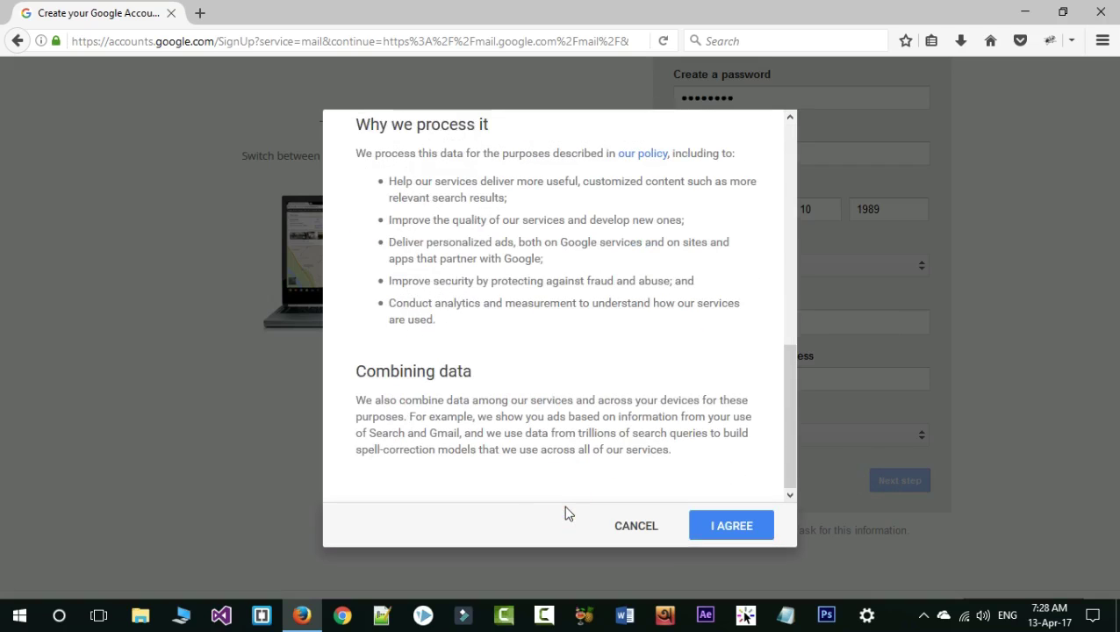
pyautogui.click(715, 527)
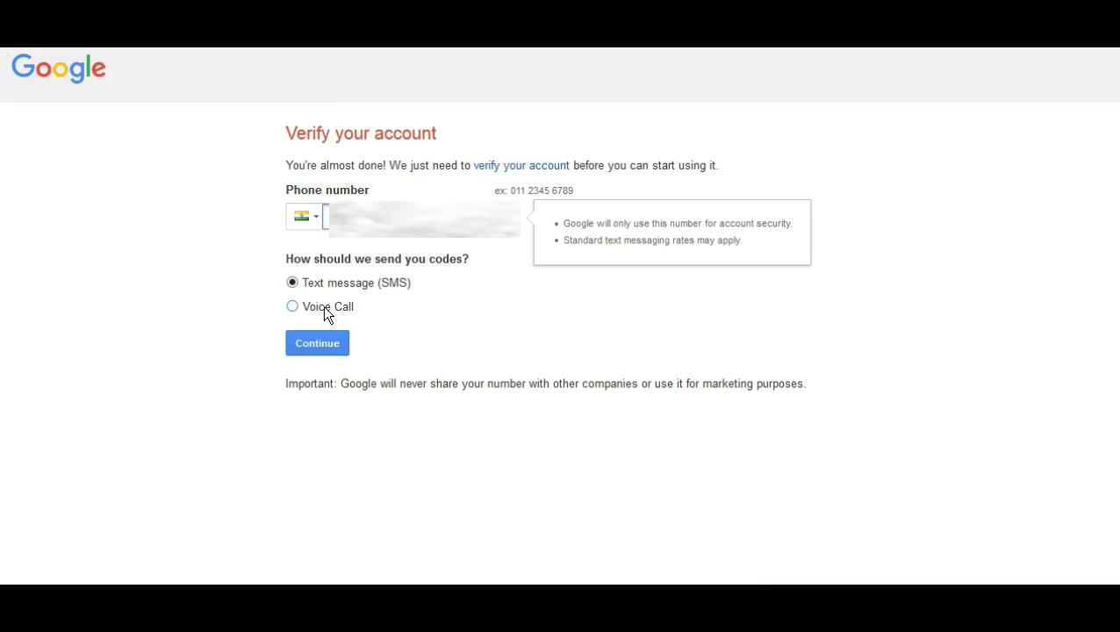
# Step: Request the code by text message (SMS) and enter the received verification code
pyautogui.click(293, 307)
pyautogui.click(292, 283)
pyautogui.click(313, 344)
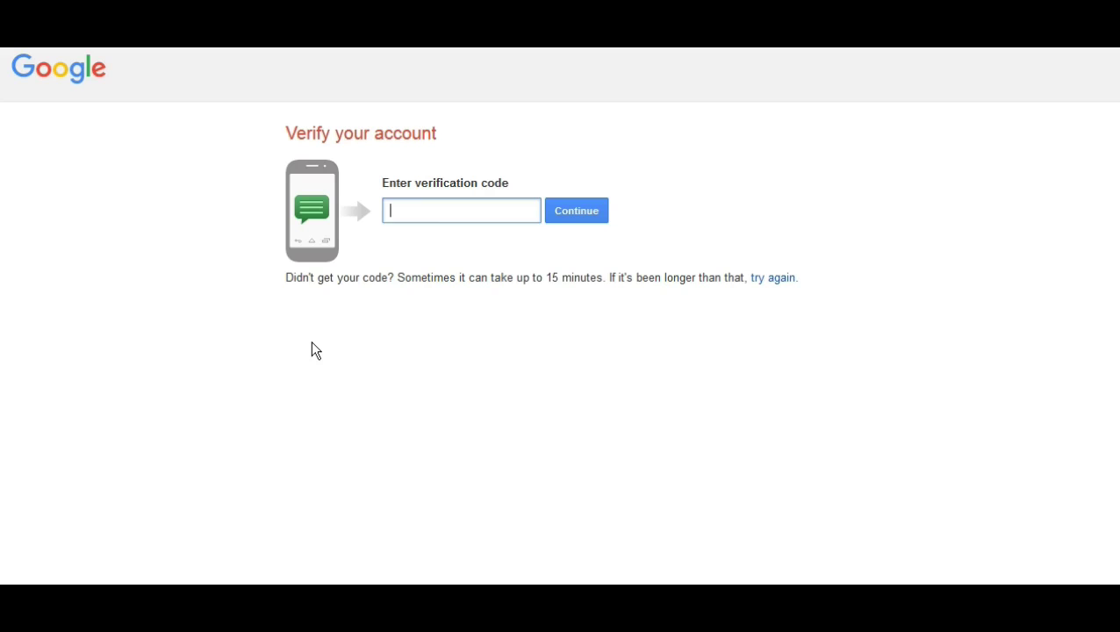
# Step: Submit the code, continue to Gmail, step through the welcome slides and dismiss the connectivity error
pyautogui.click(572, 214)
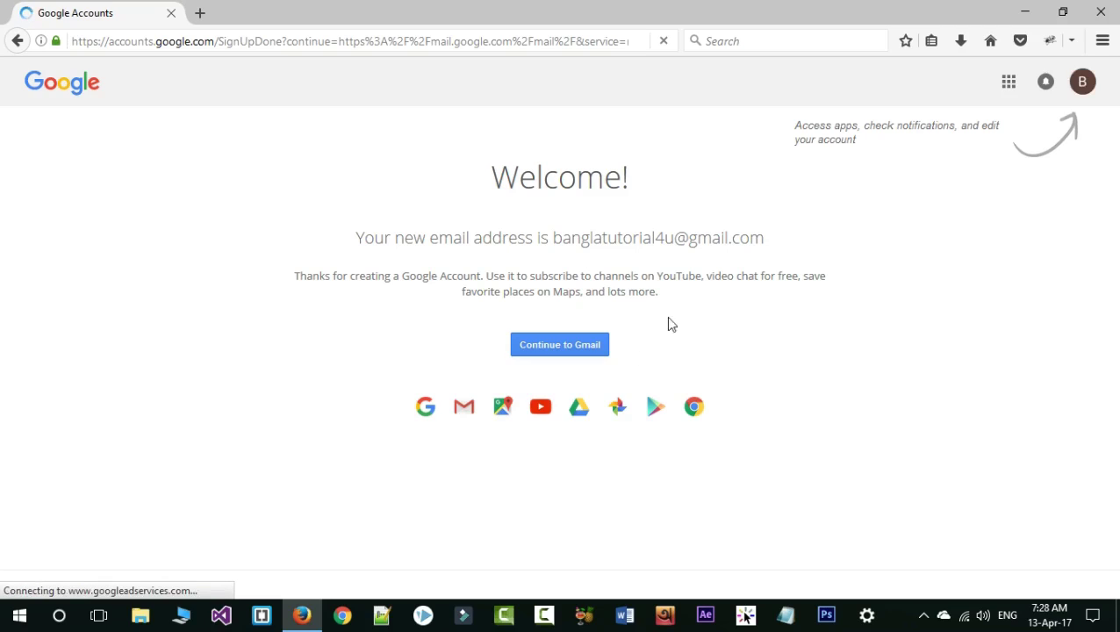
pyautogui.click(573, 351)
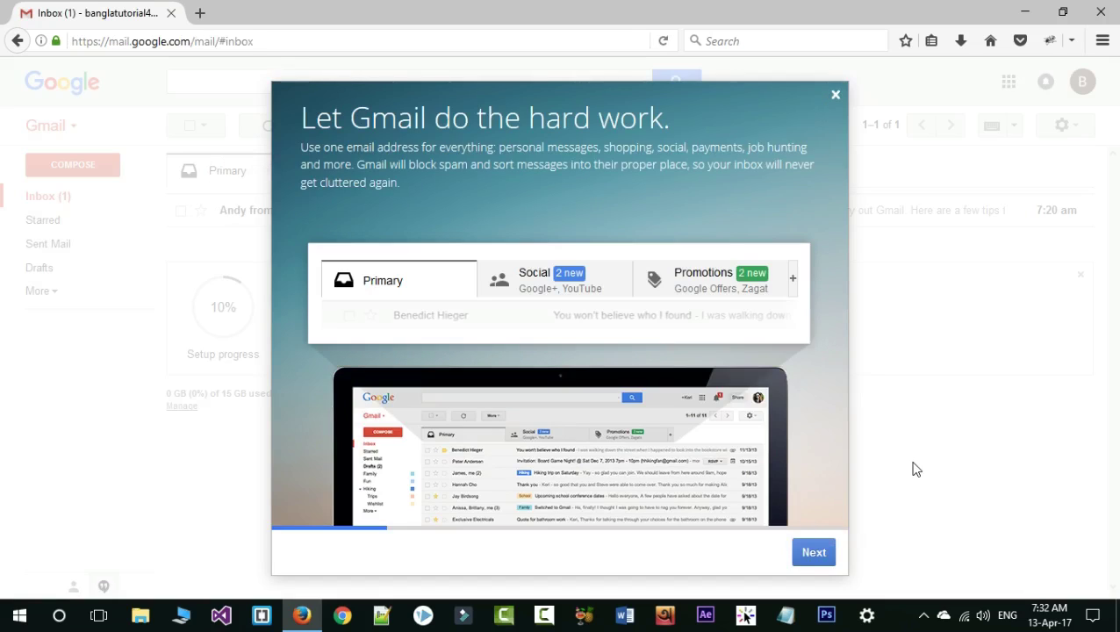
pyautogui.click(827, 560)
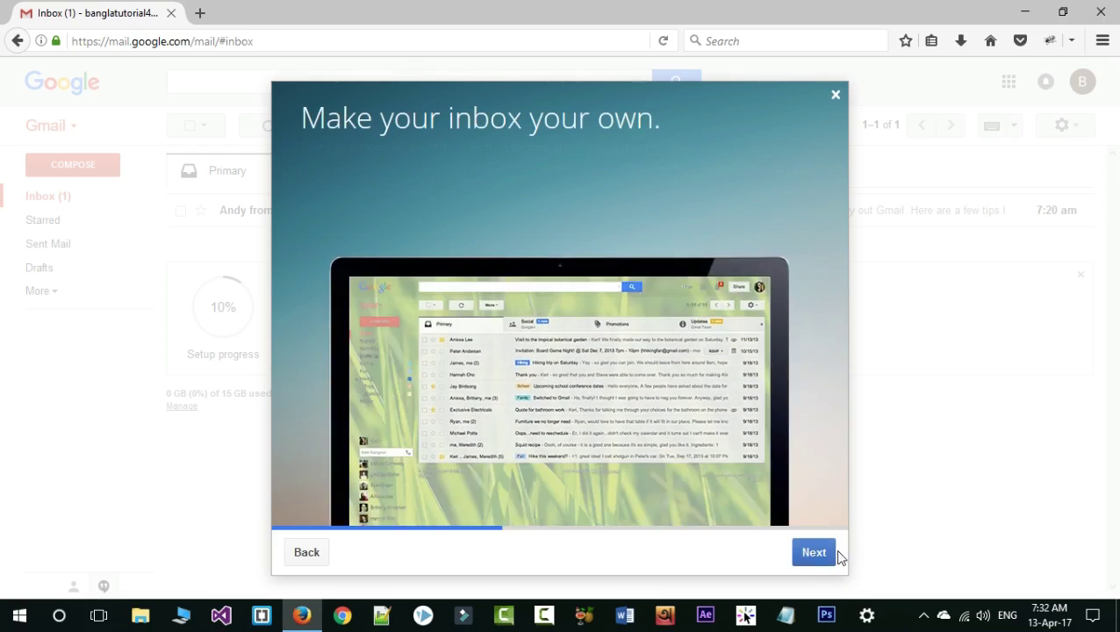
pyautogui.click(815, 552)
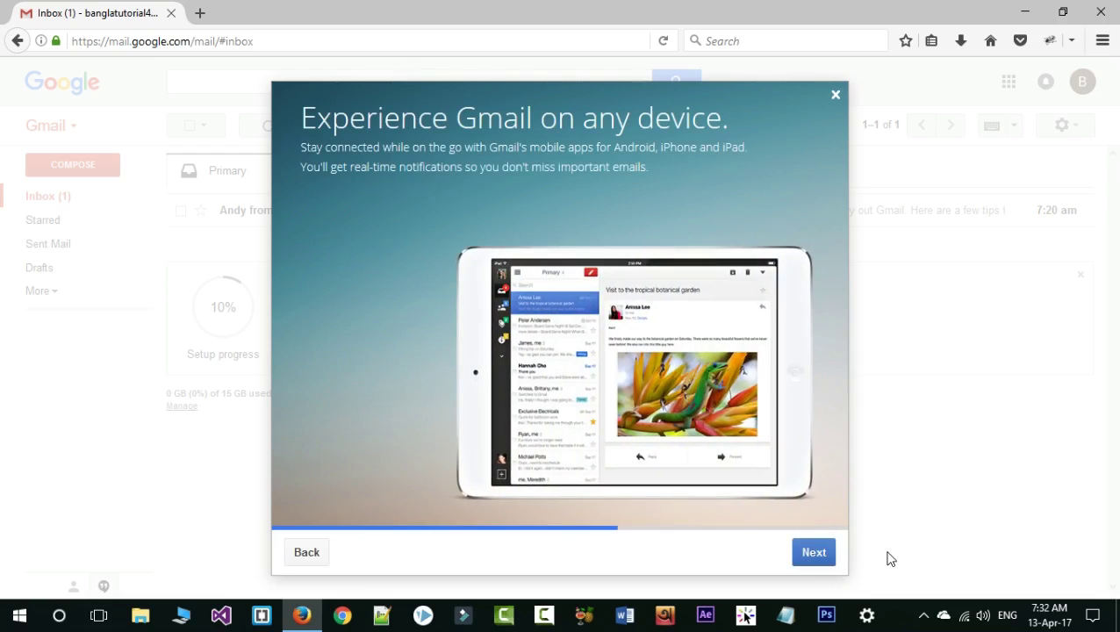
pyautogui.click(816, 557)
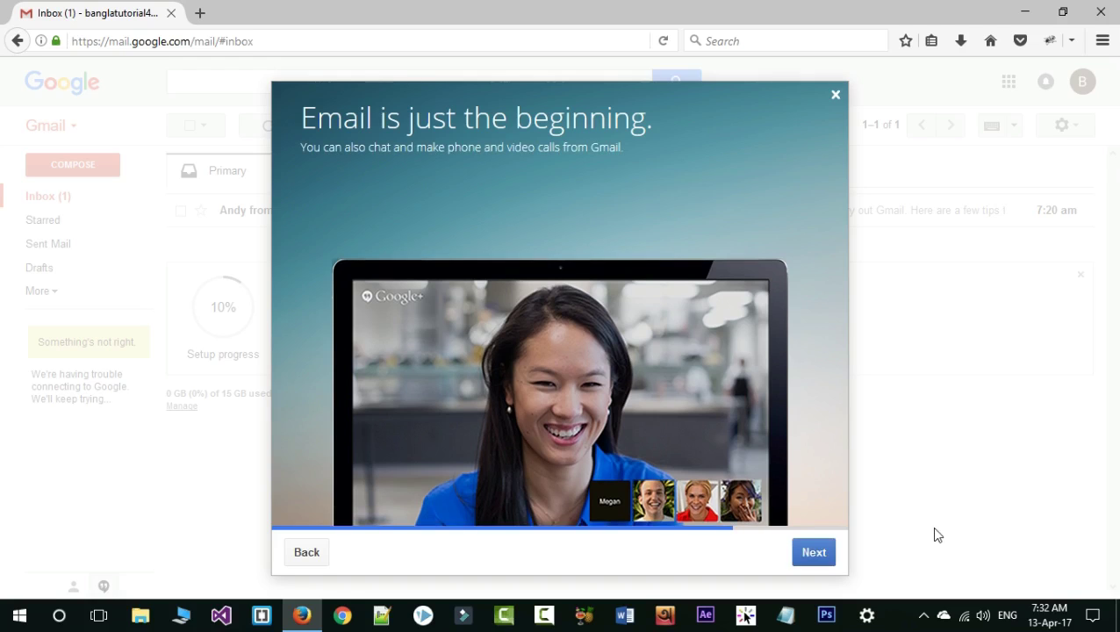
pyautogui.click(817, 555)
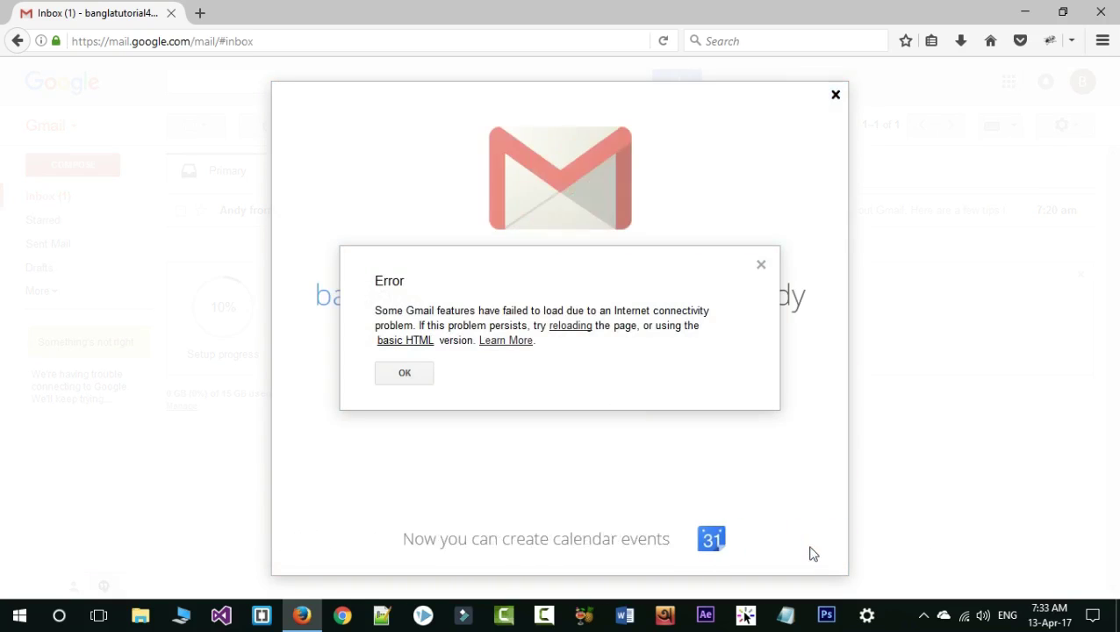
pyautogui.click(403, 373)
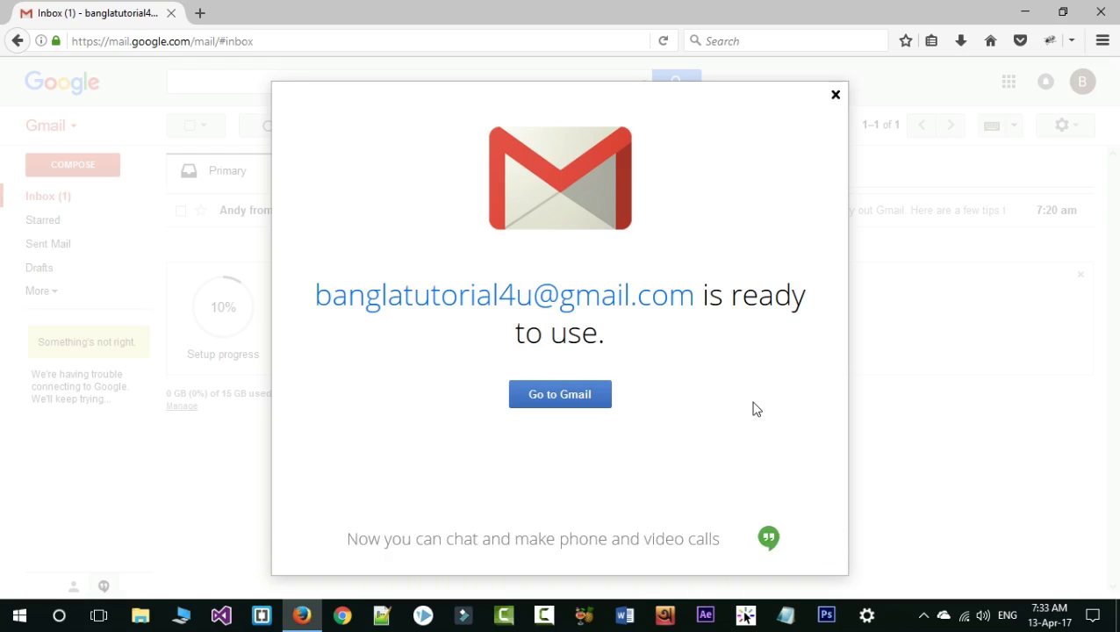
# Step: Go to the inbox, expand More labels in the sidebar, then sign out from the account menu
pyautogui.click(558, 397)
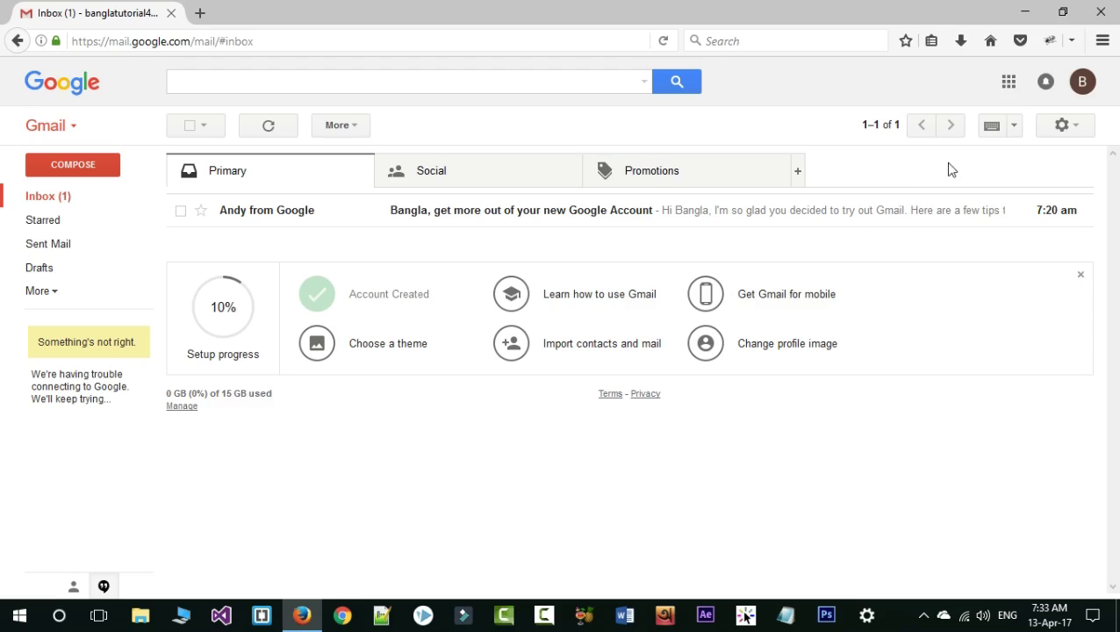
pyautogui.click(48, 292)
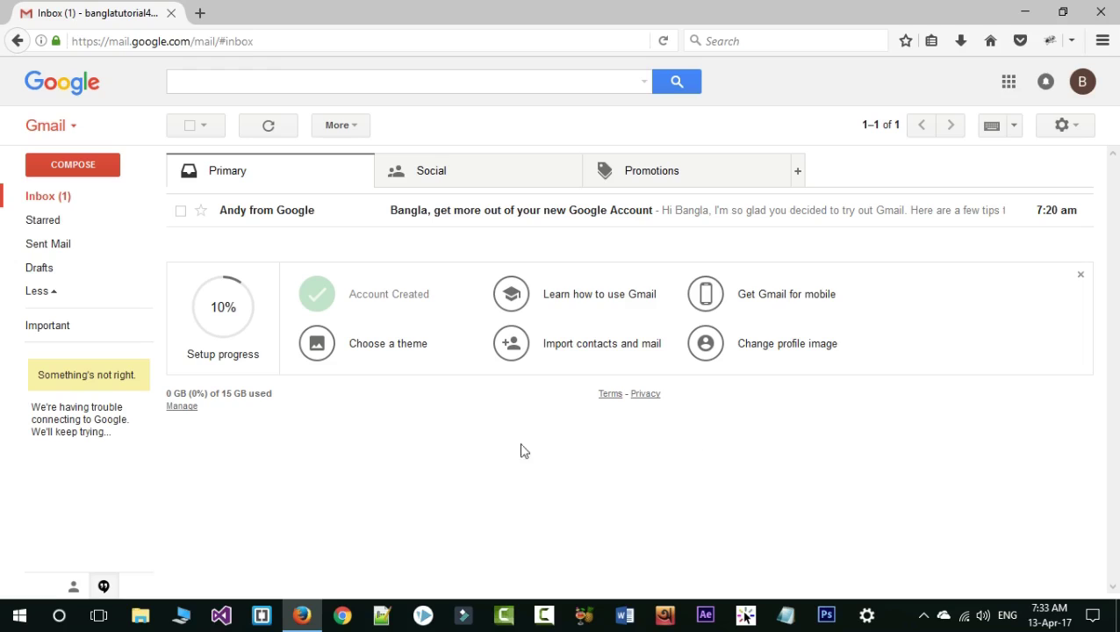
pyautogui.click(1081, 83)
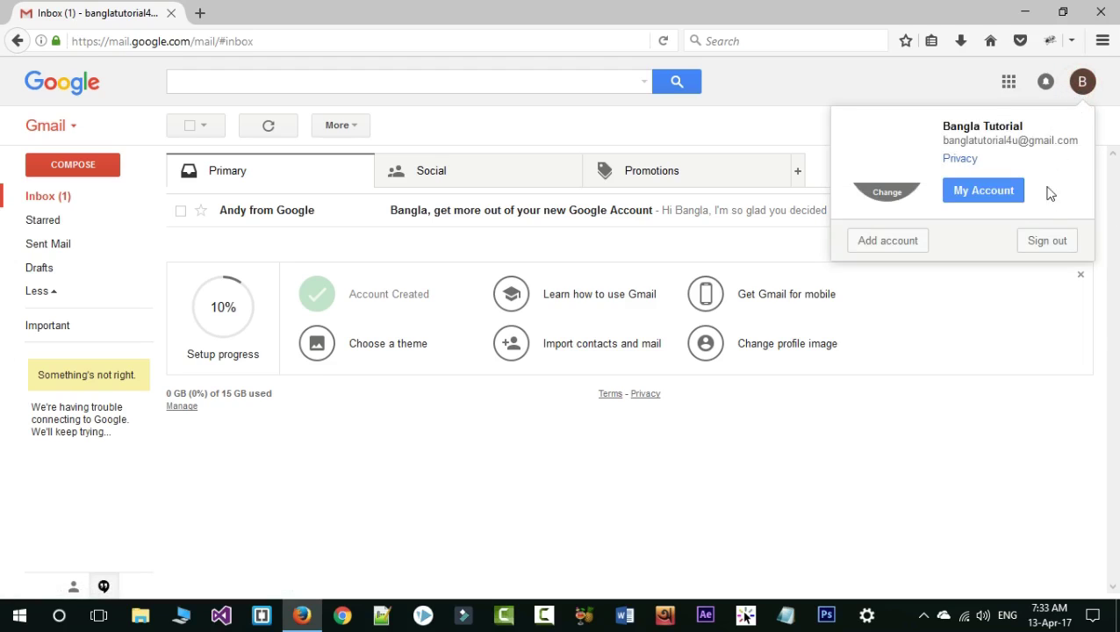
pyautogui.click(1042, 243)
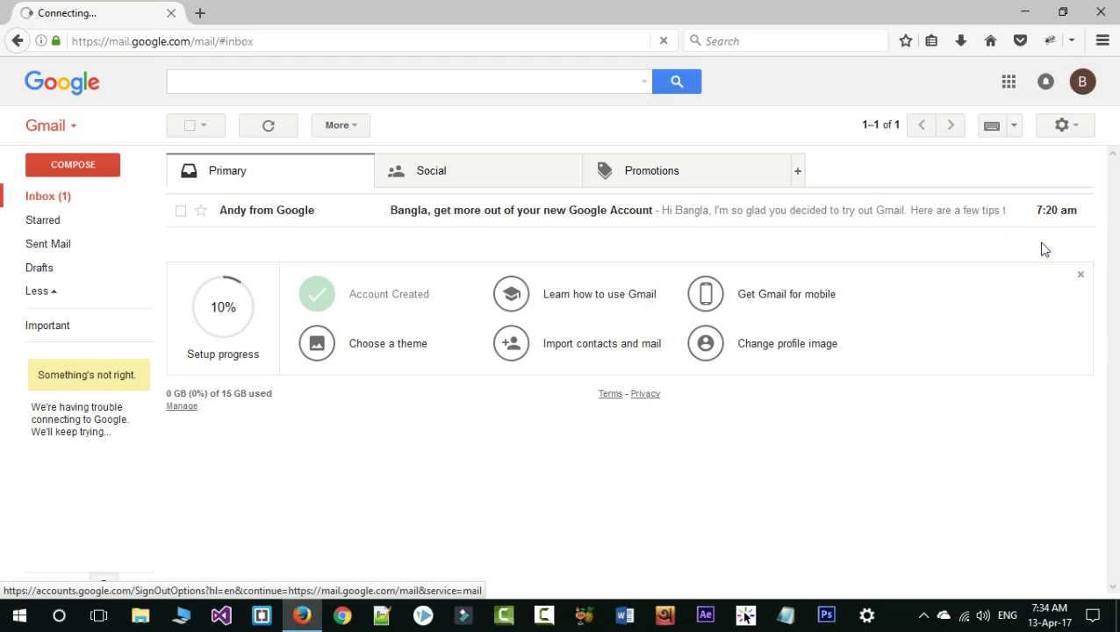